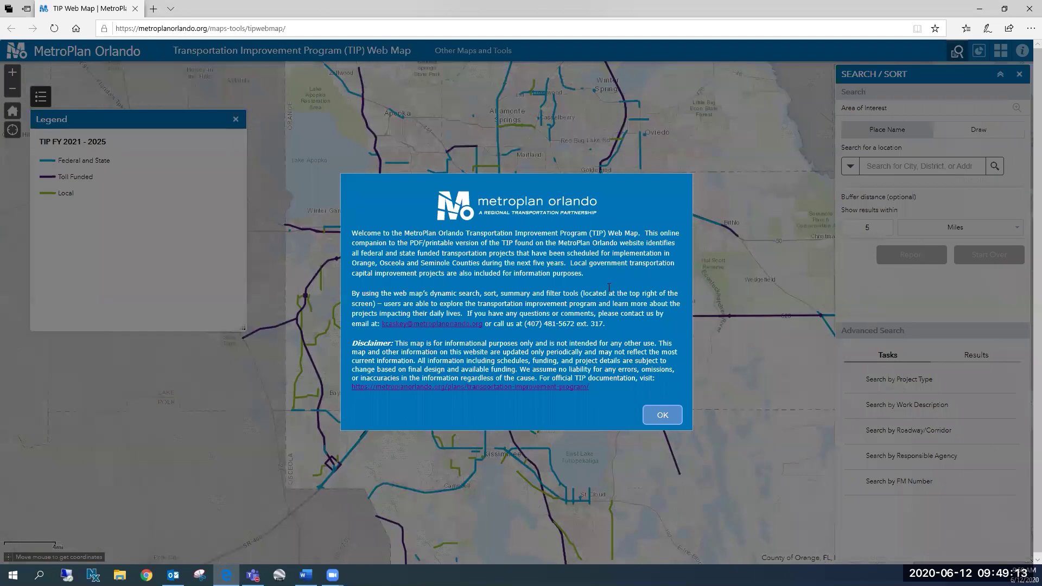
Dismiss the welcome and disclaimer message to reveal the TIP FY 2021–2025 project map.
click(662, 417)
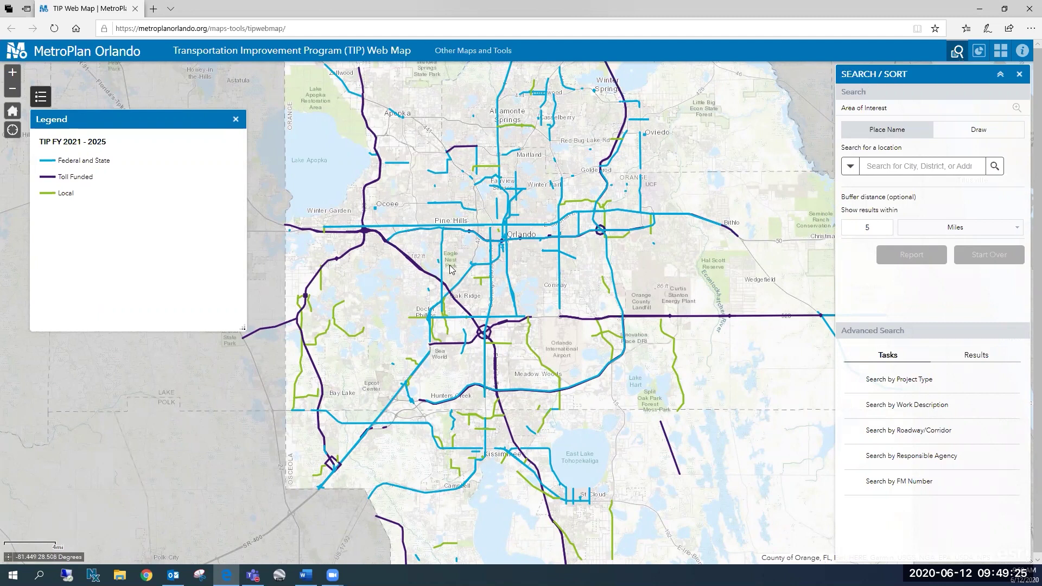
Zoom the map in over Oak Ridge from 4 mi to 1 mi scale.
scroll(458, 278, up, 1)
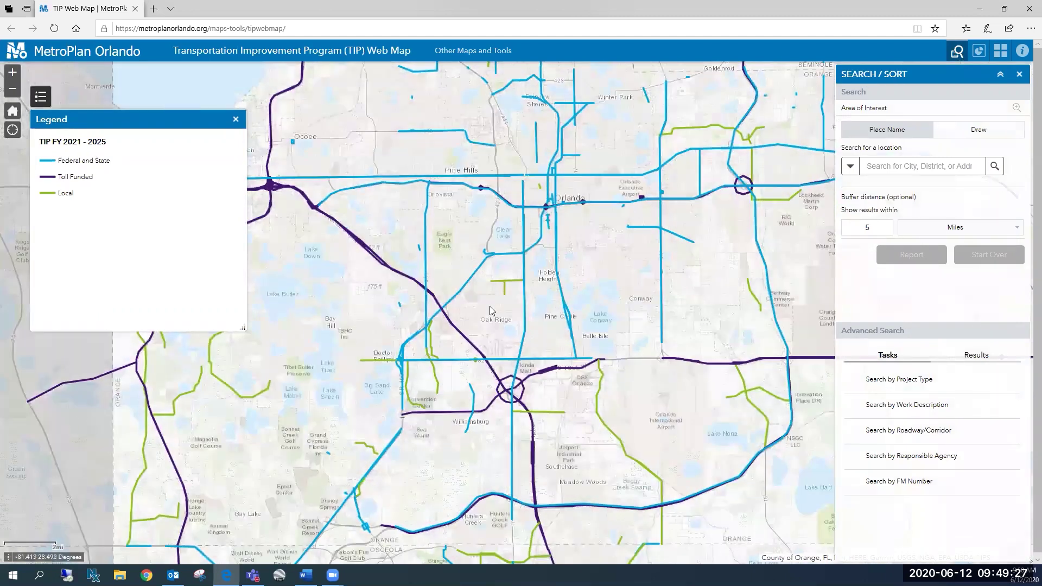
scroll(490, 306, up, 1)
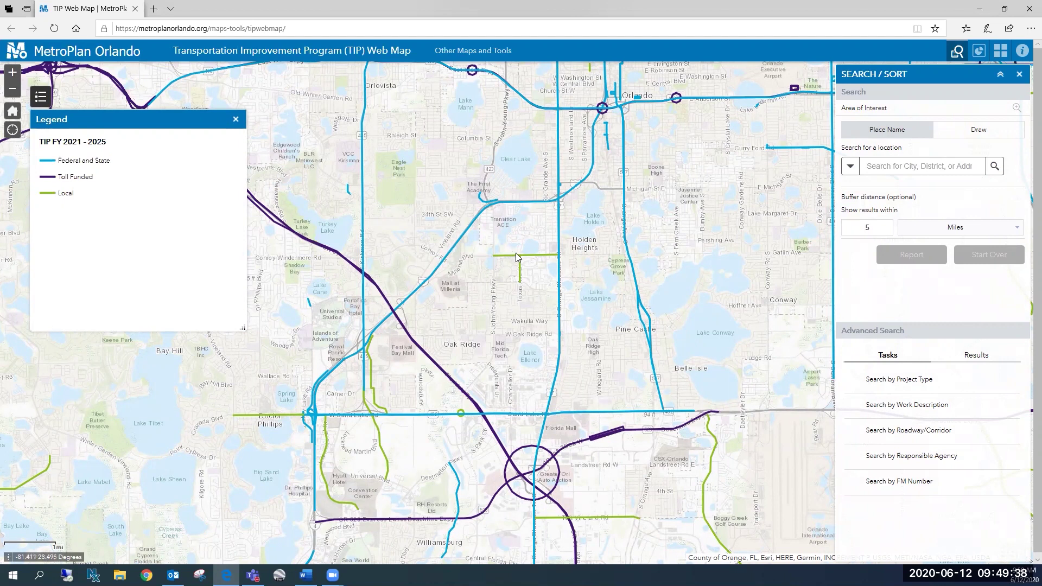
click(456, 249)
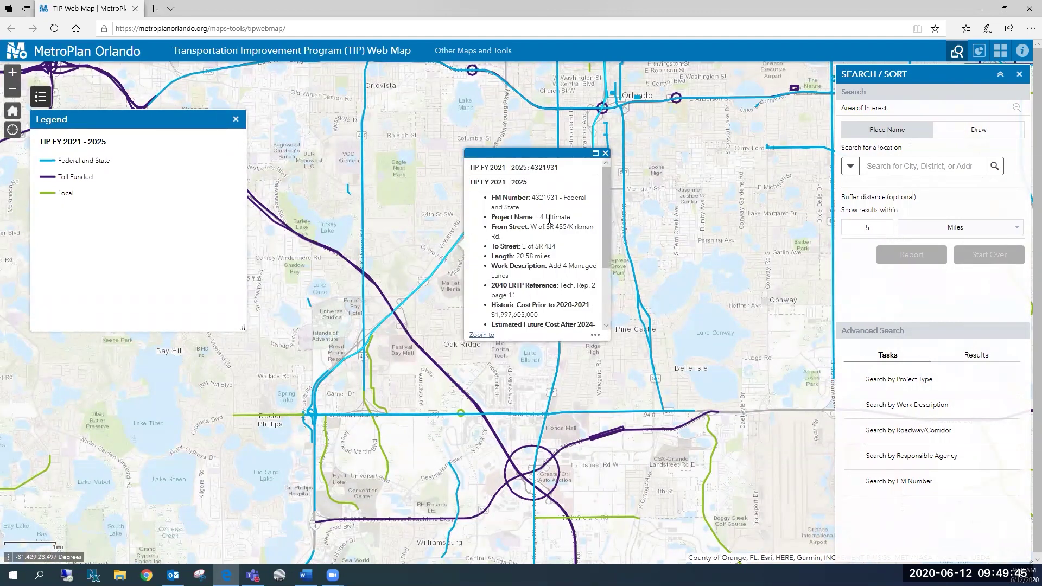
scroll(551, 214, down, 3)
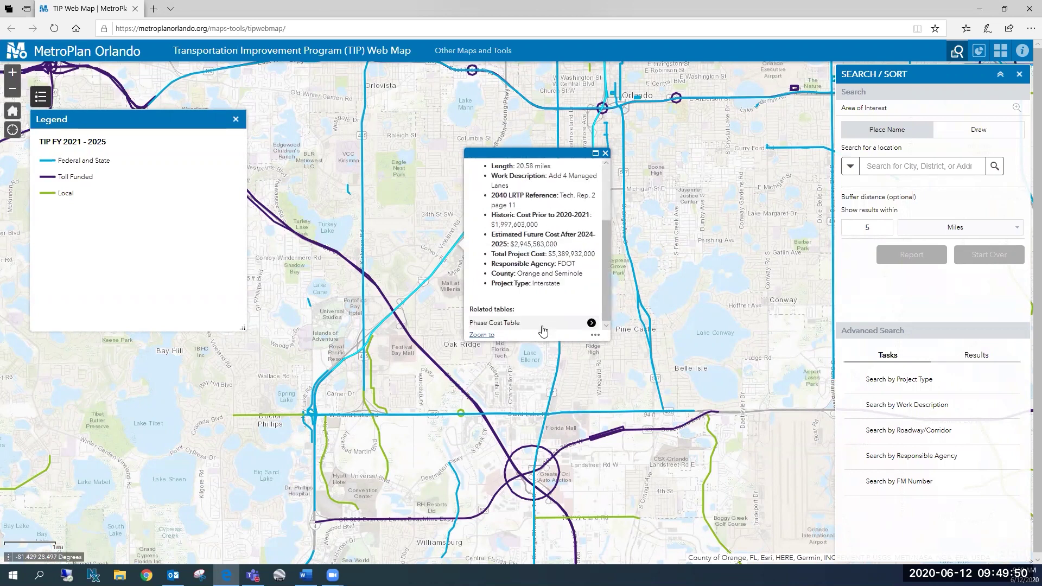
click(606, 154)
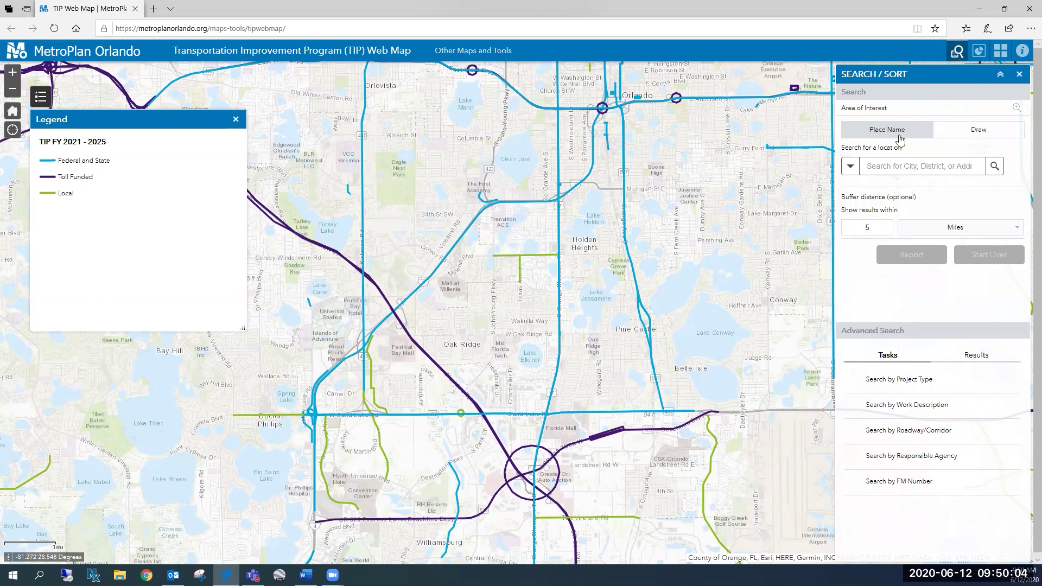
click(850, 167)
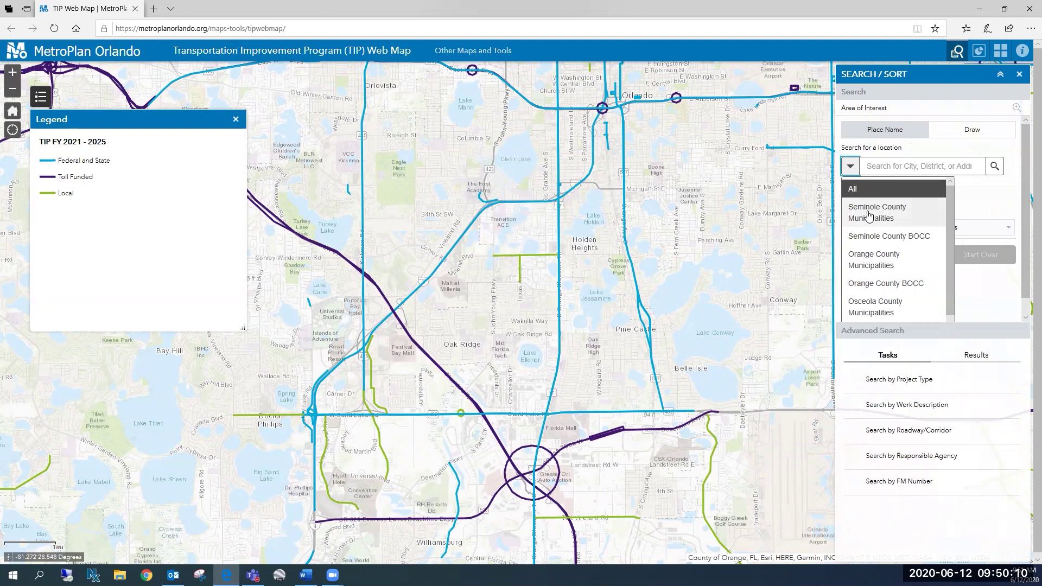
scroll(869, 239, down, 1)
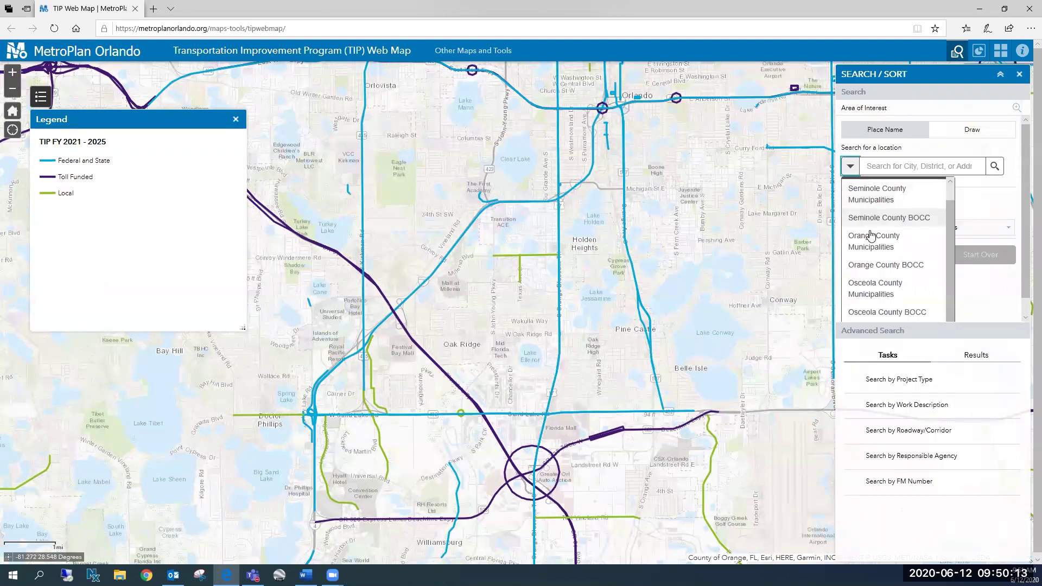
scroll(863, 218, up, 1)
click(849, 168)
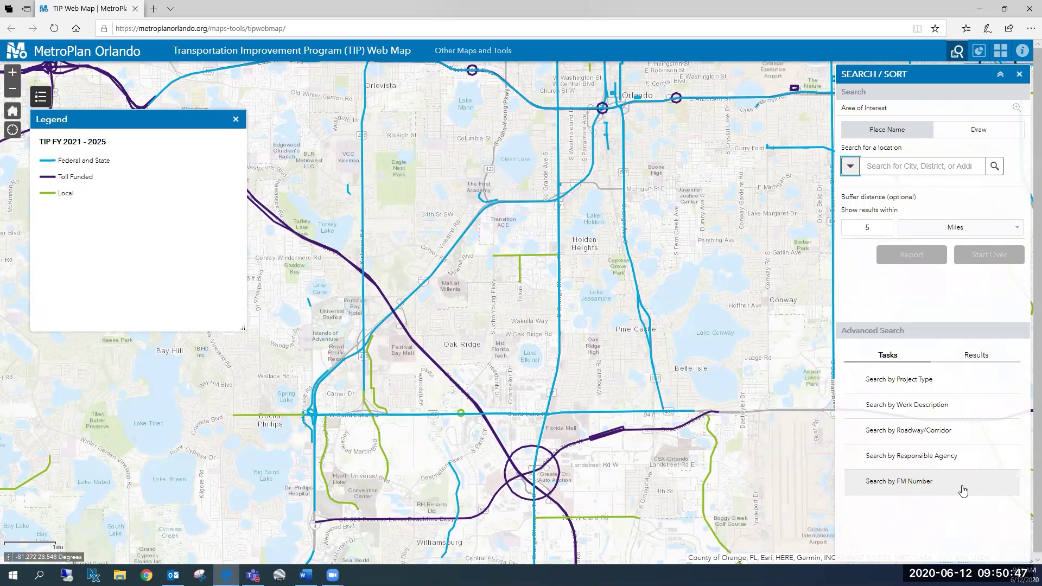
click(910, 387)
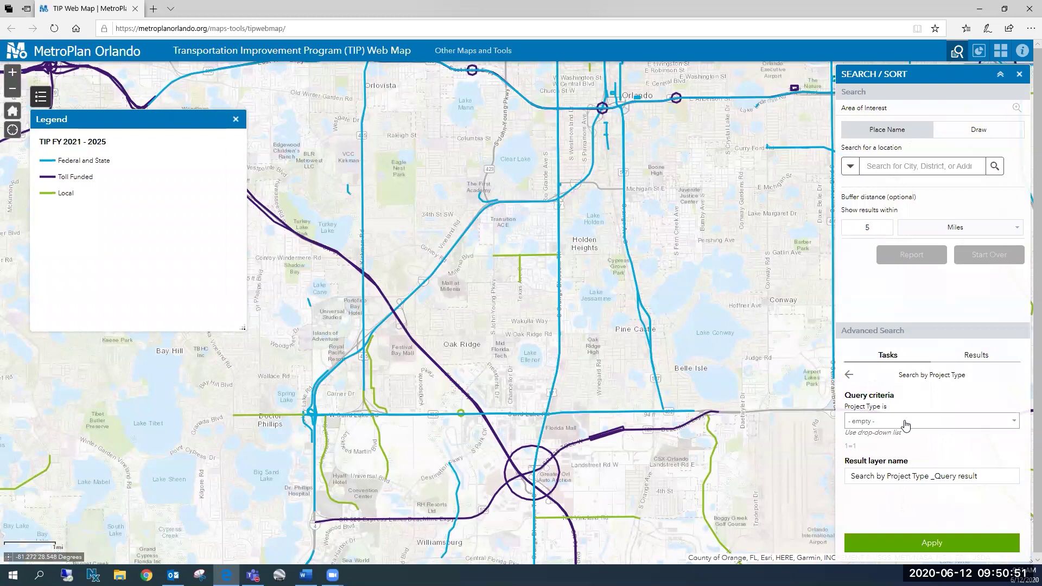
click(905, 425)
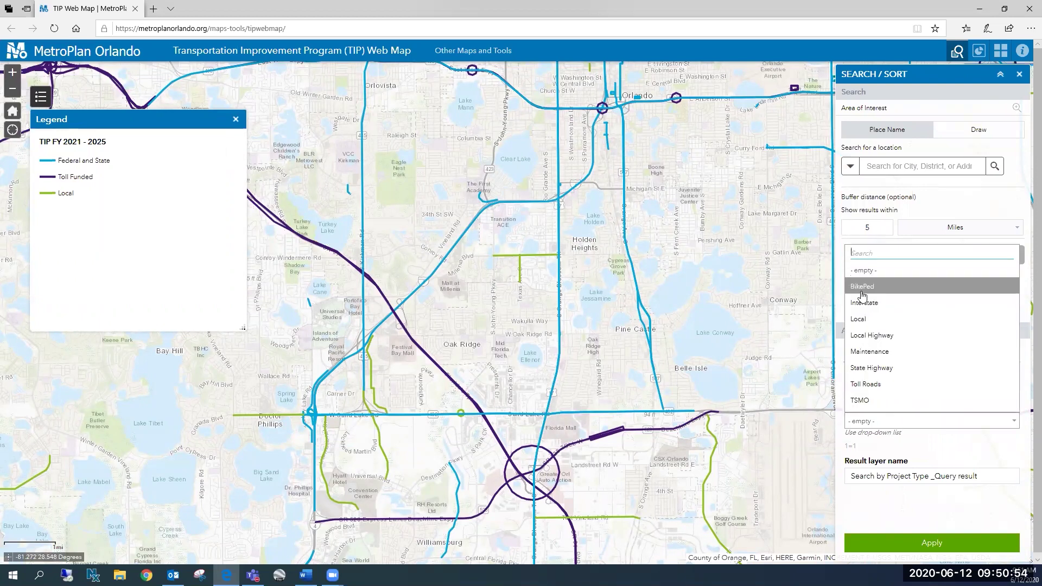
click(909, 425)
click(850, 379)
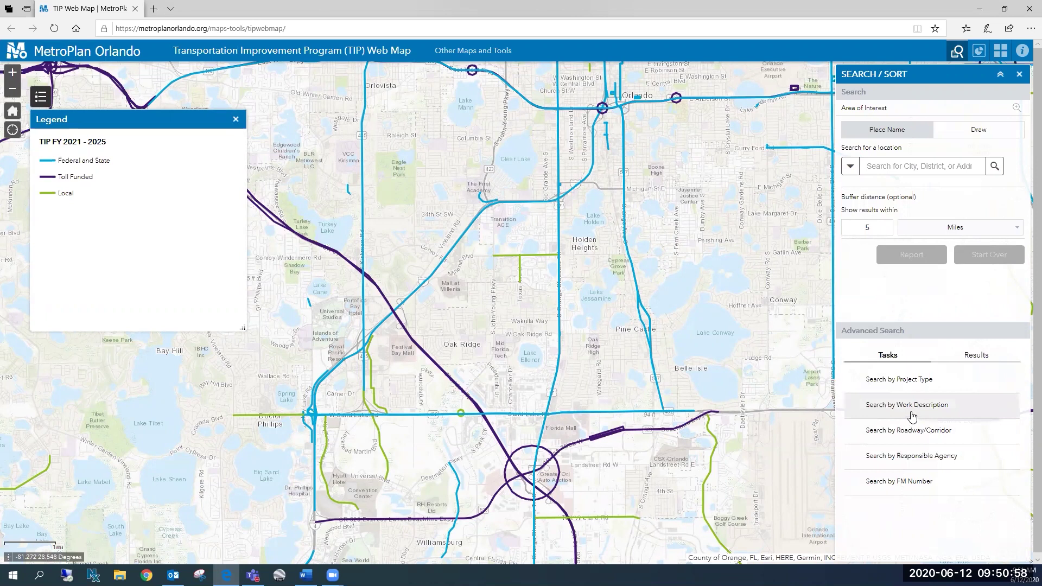
Browse the work description options available for searching projects.
click(911, 414)
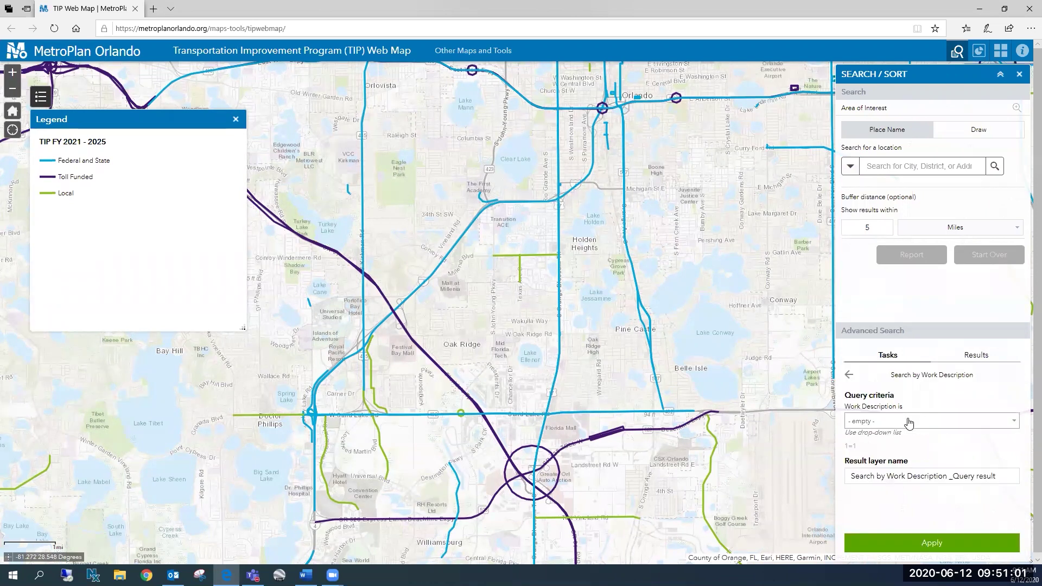
click(909, 422)
scroll(905, 356, down, 2)
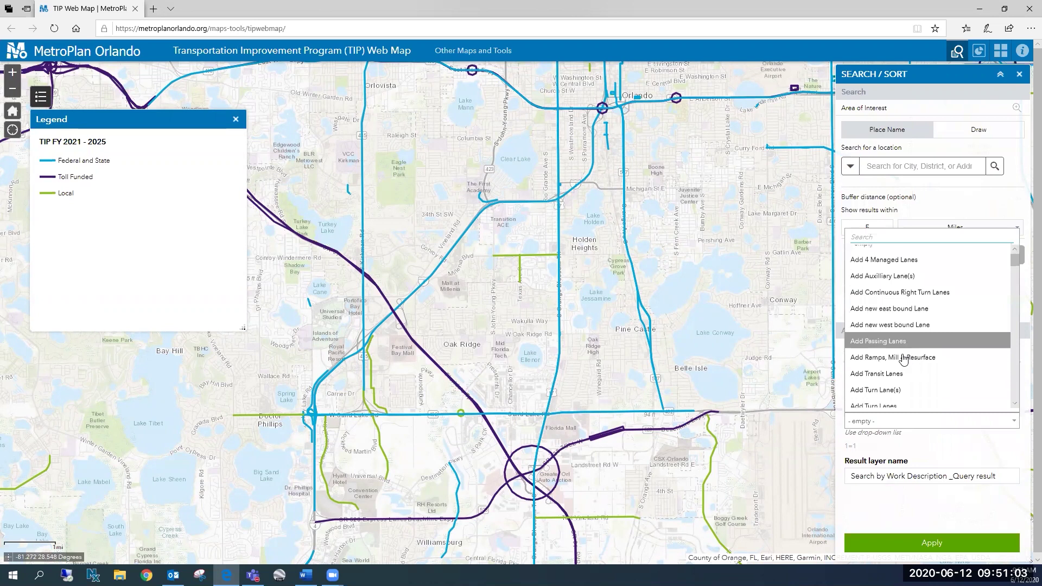
scroll(903, 355, down, 2)
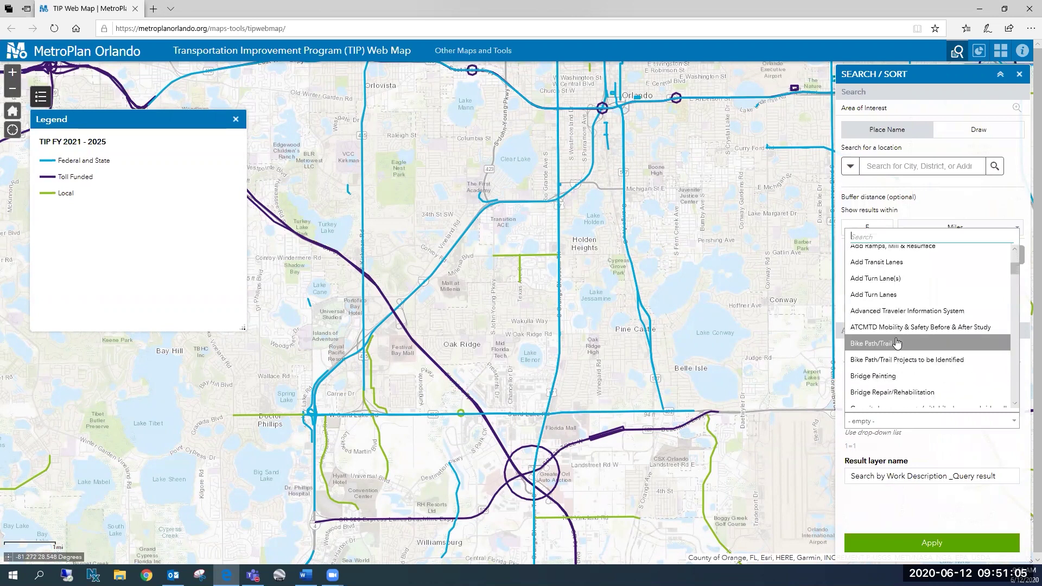
scroll(897, 343, down, 9)
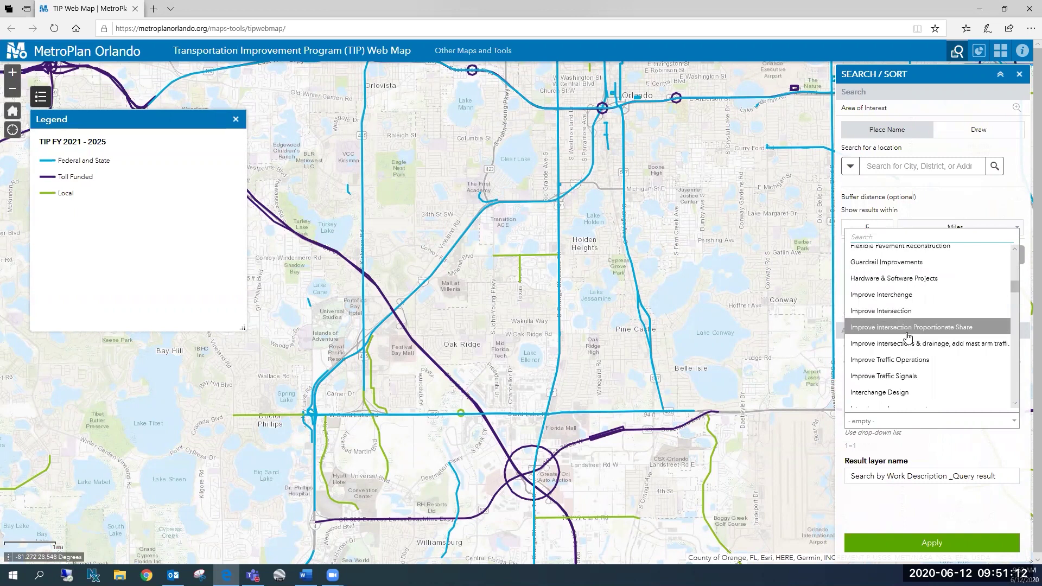
scroll(908, 337, down, 2)
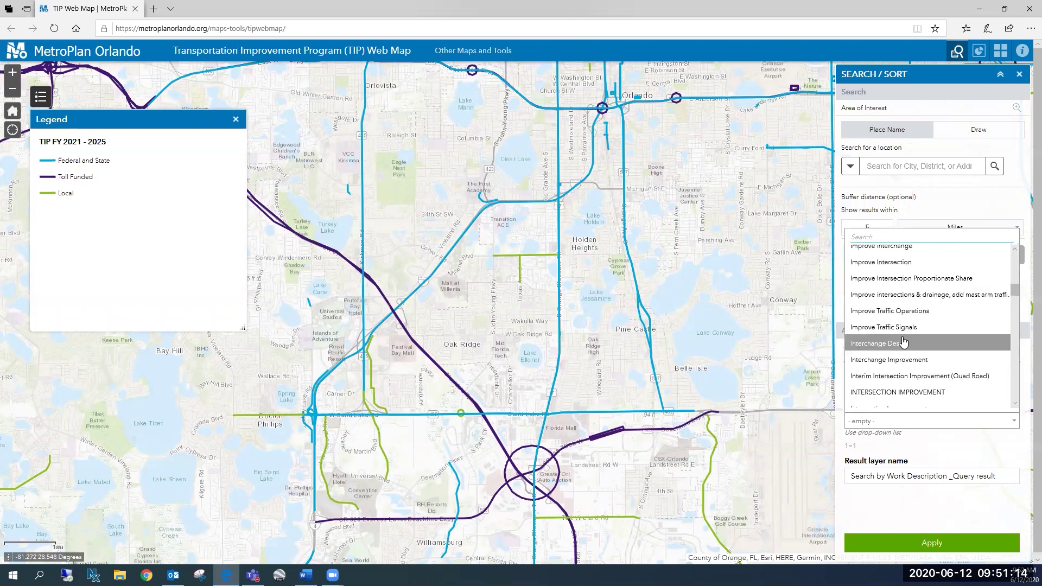
scroll(905, 339, up, 3)
scroll(903, 341, up, 5)
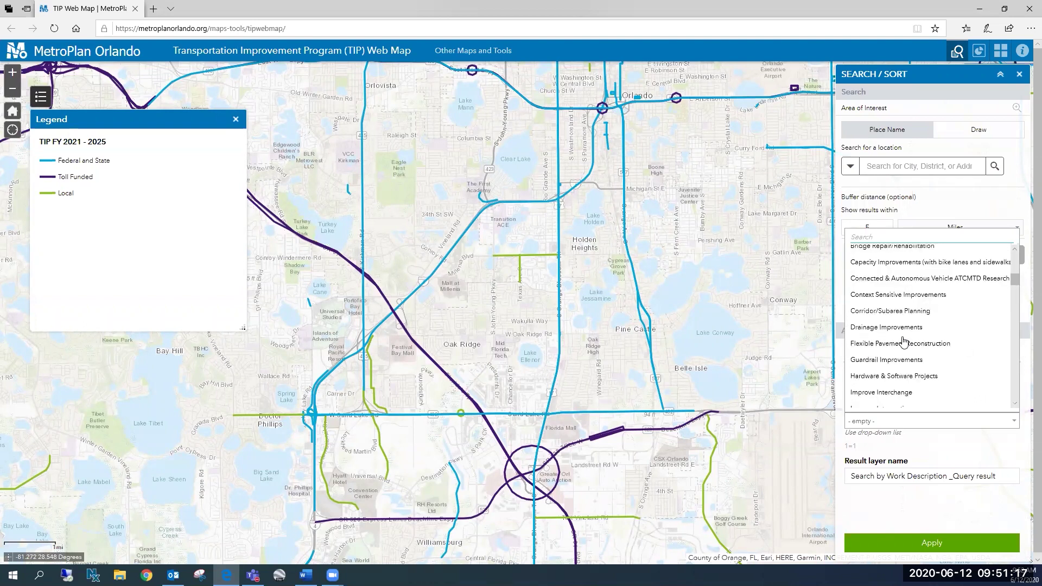
Leave the work description search without choosing one and show the Info Summary.
click(942, 442)
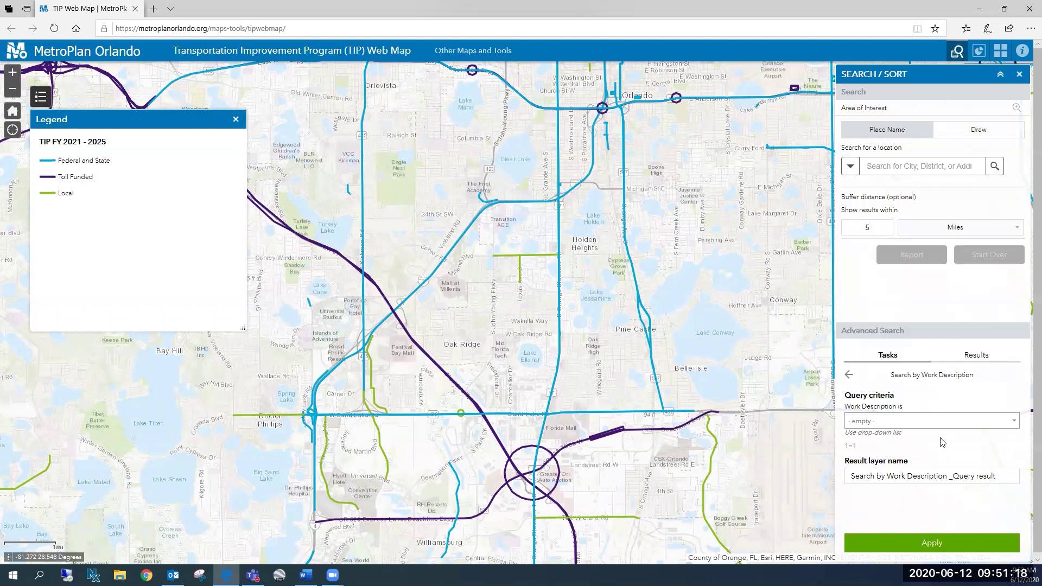
click(849, 375)
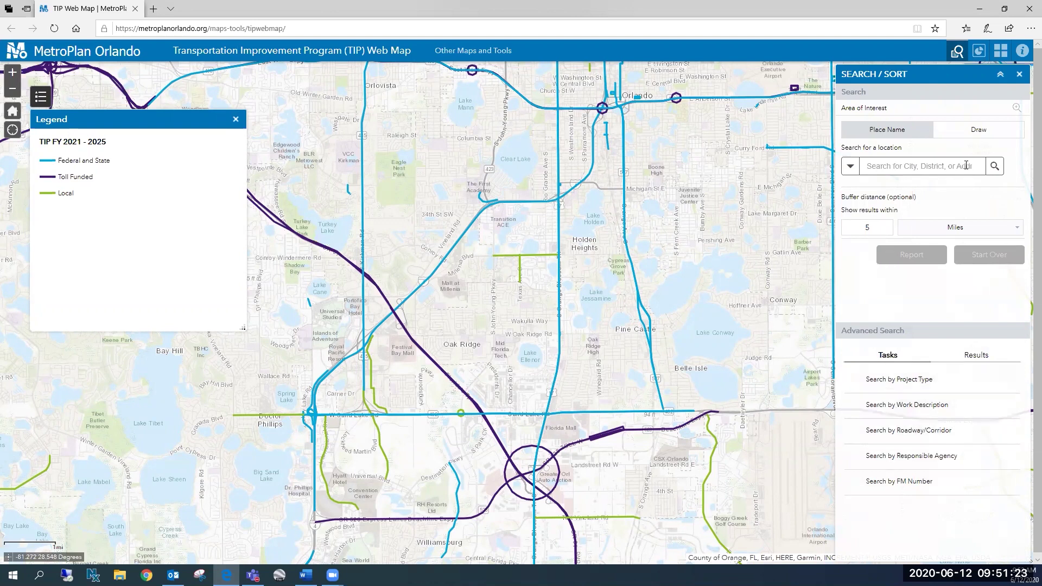
click(983, 57)
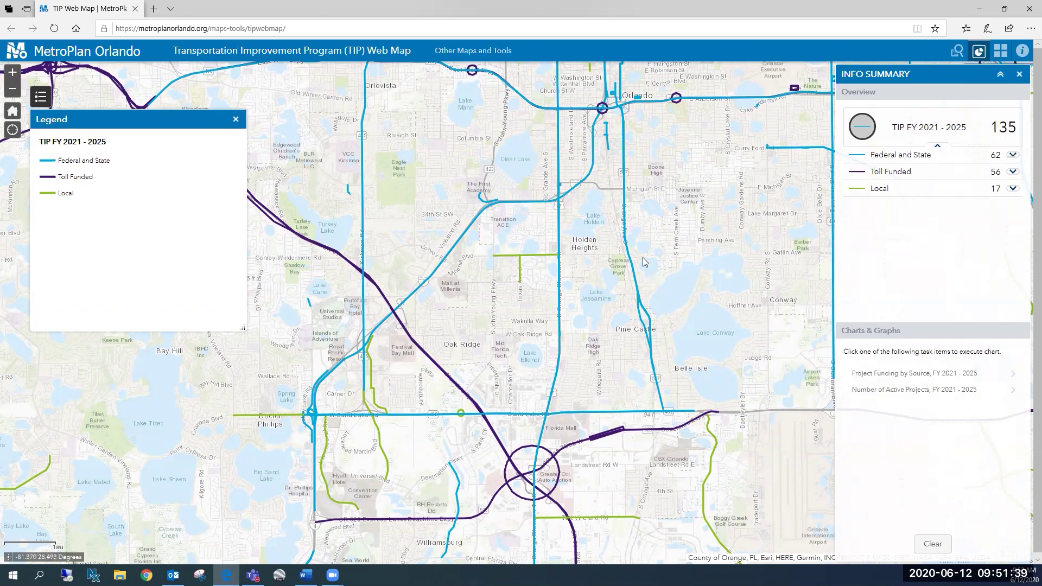
Zoom out and pan east until the summary counts 377 projects regionwide.
scroll(644, 261, down, 1)
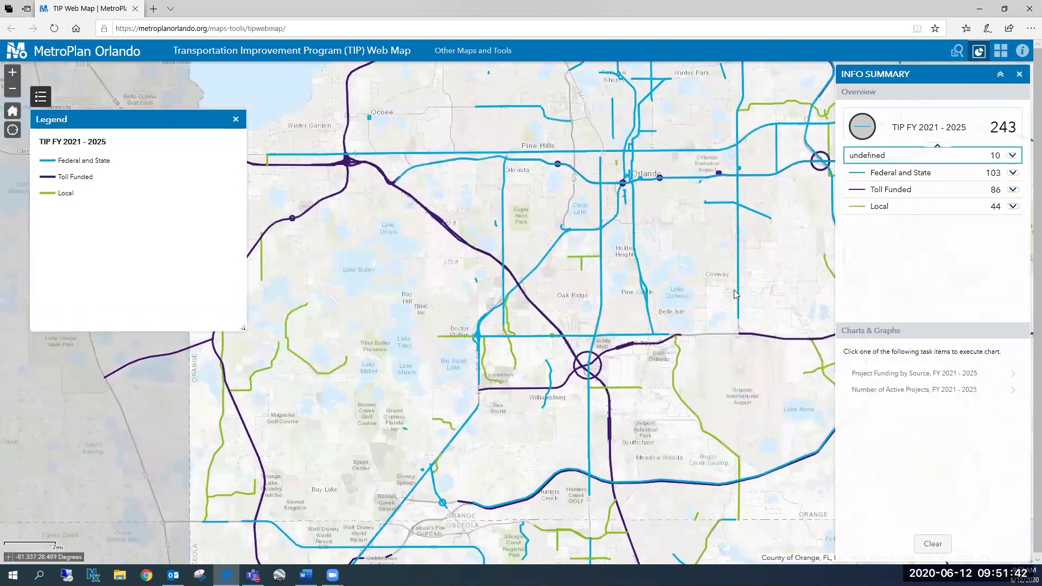
scroll(736, 293, down, 1)
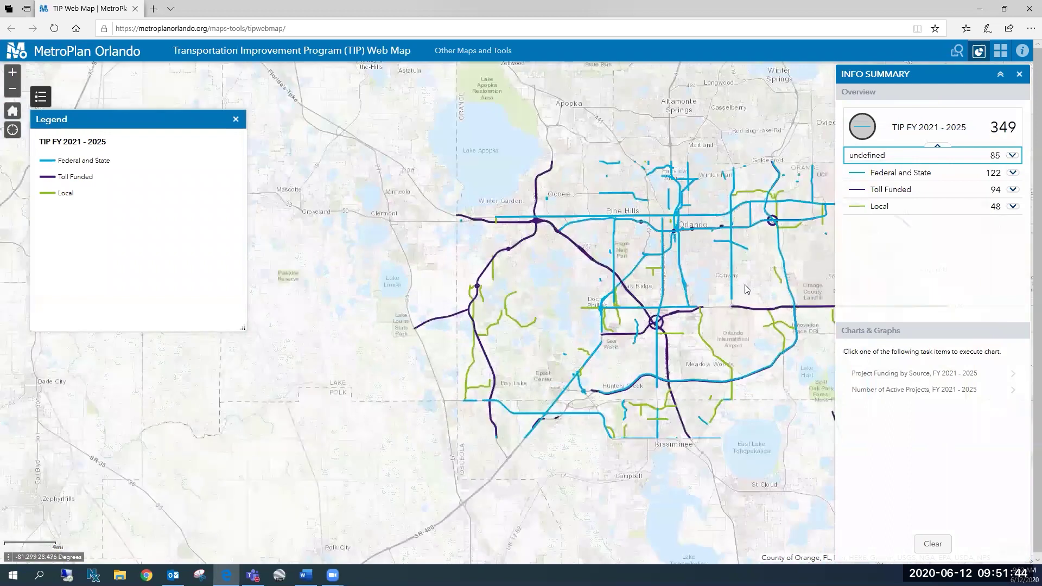
drag(747, 289, 585, 293)
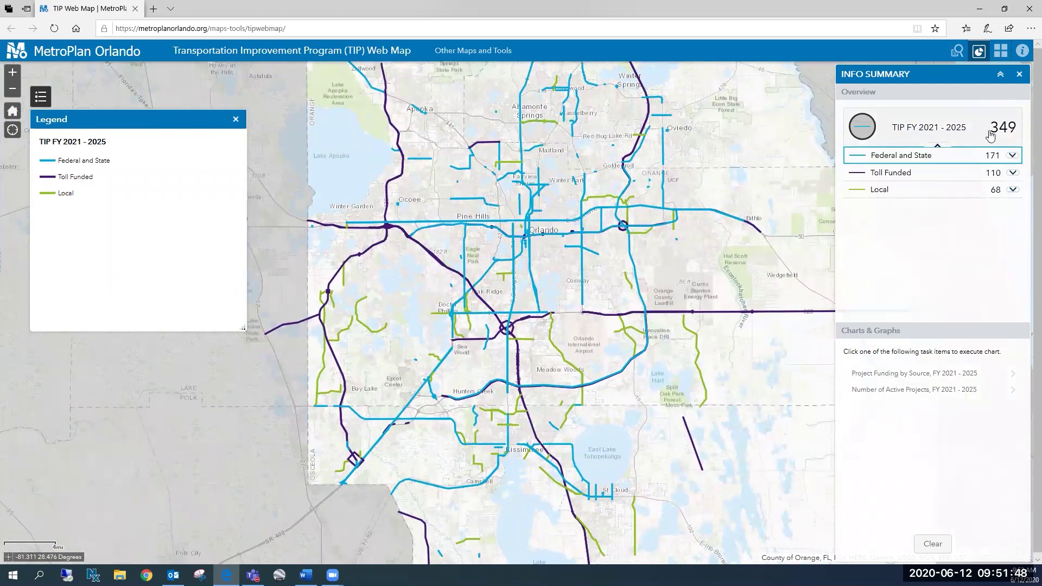
scroll(987, 141, down, 1)
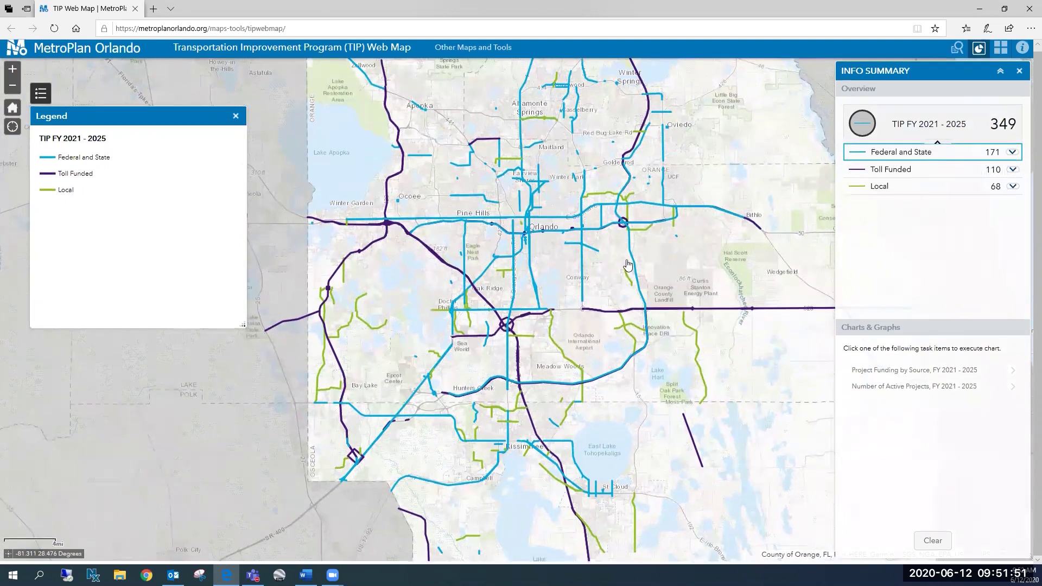
scroll(627, 263, down, 1)
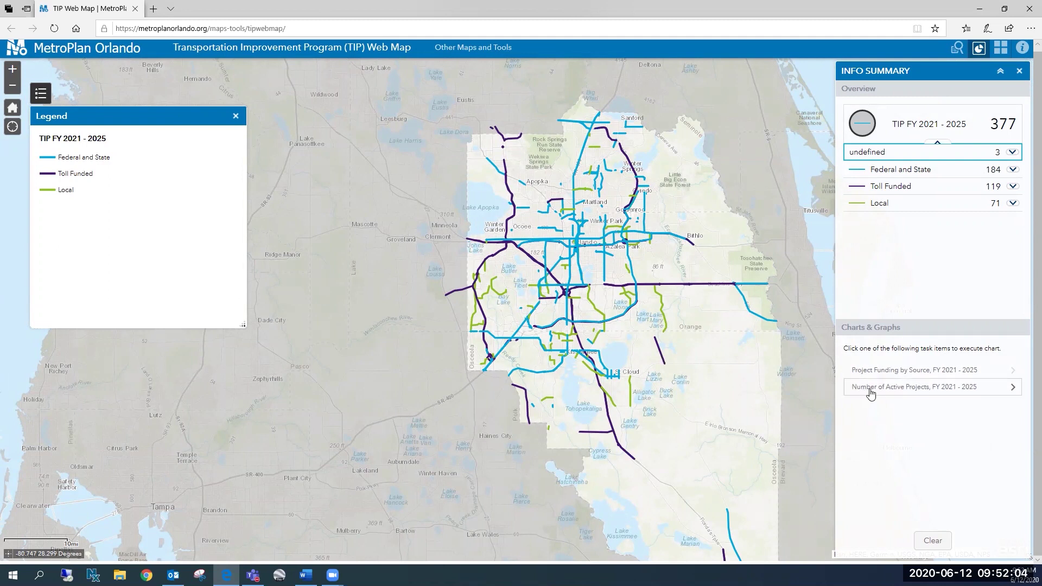
Chart 'Number of Active Projects, FY 2021 - 2025' and read each pie slice's count.
click(871, 389)
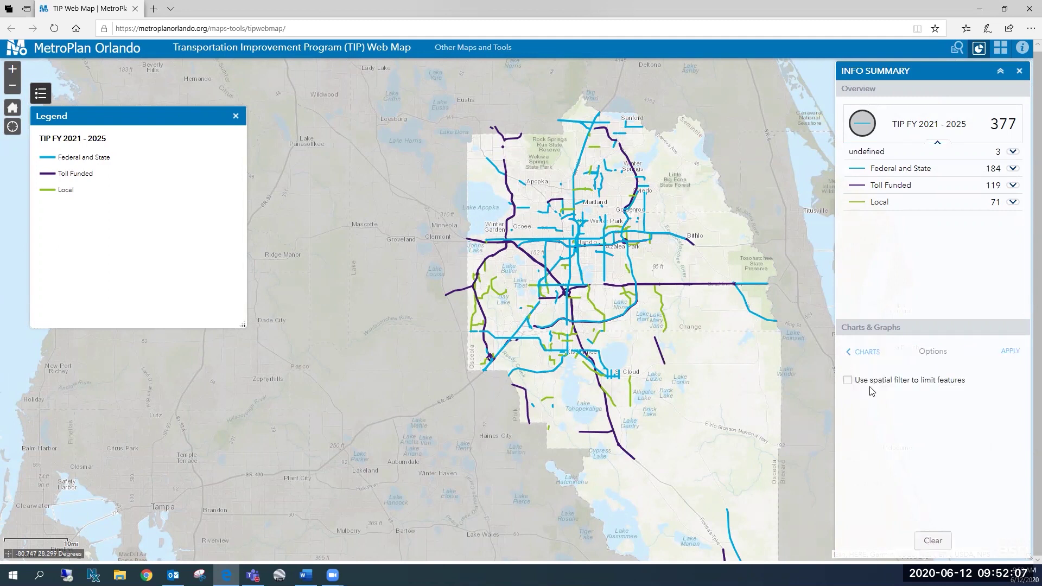
click(1009, 352)
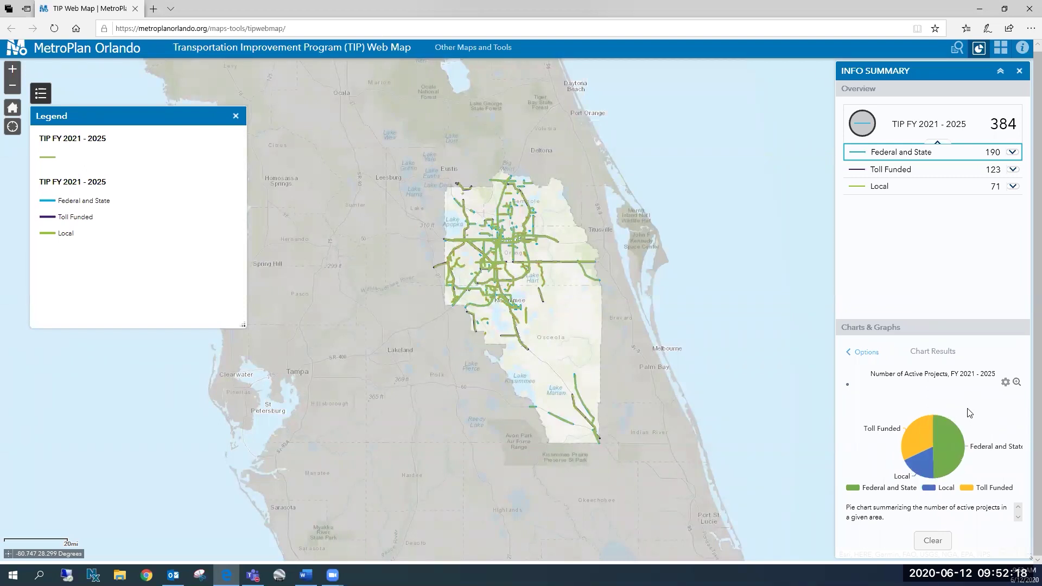
mouse_move(960, 454)
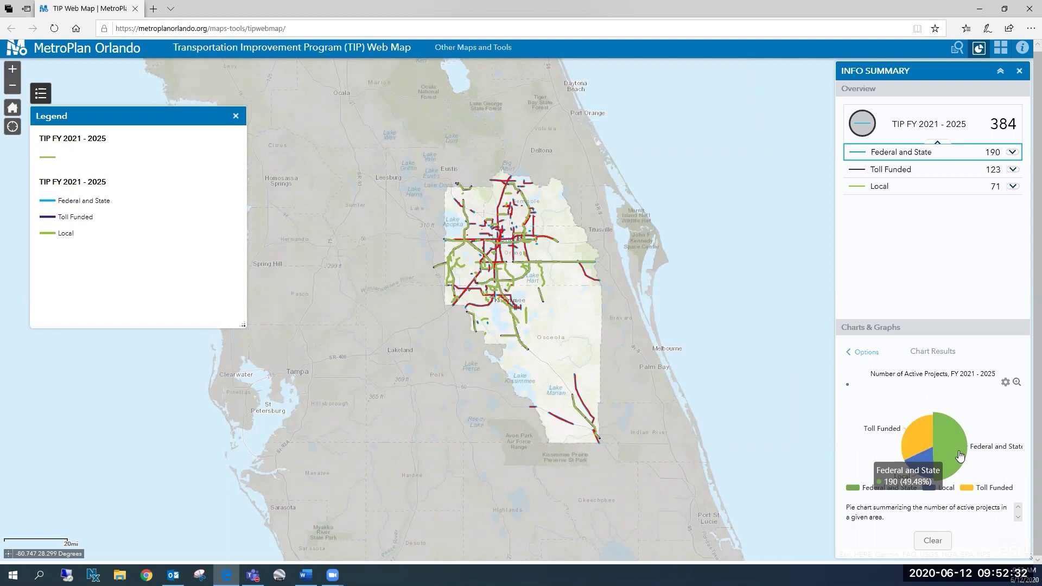
mouse_move(919, 444)
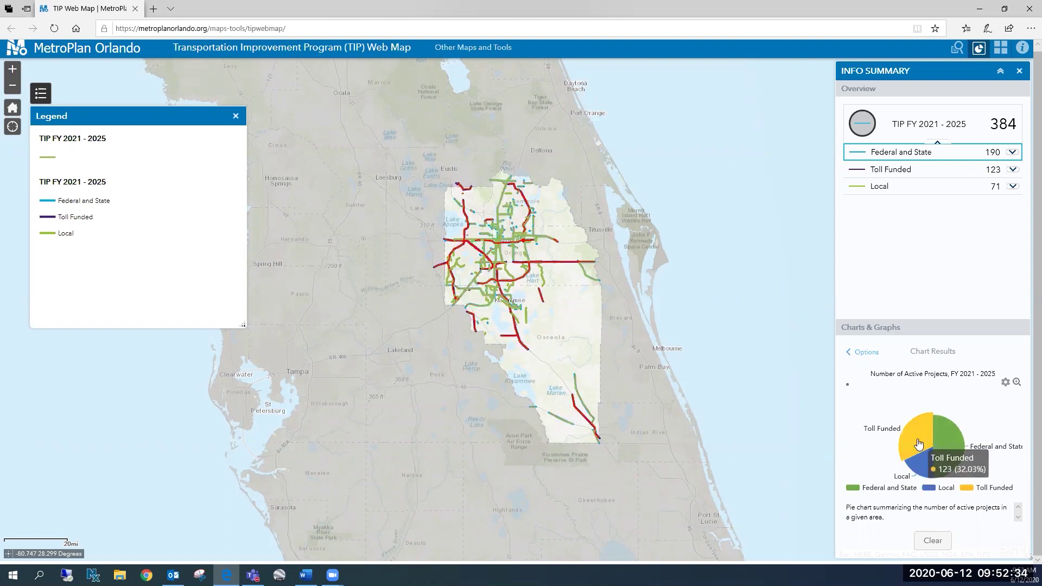
mouse_move(922, 471)
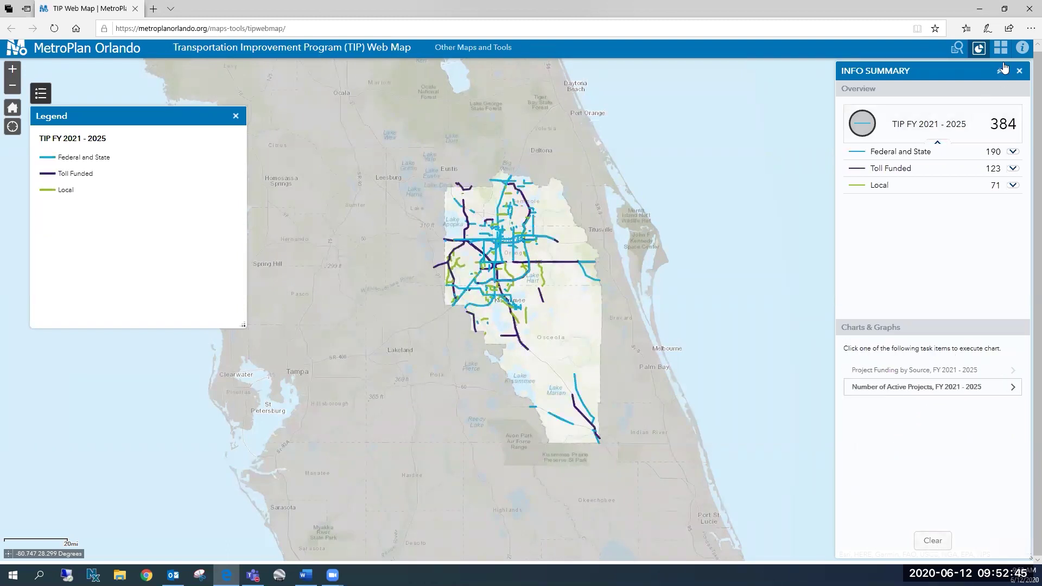
Close the Info Summary and browse the available basemaps.
click(979, 48)
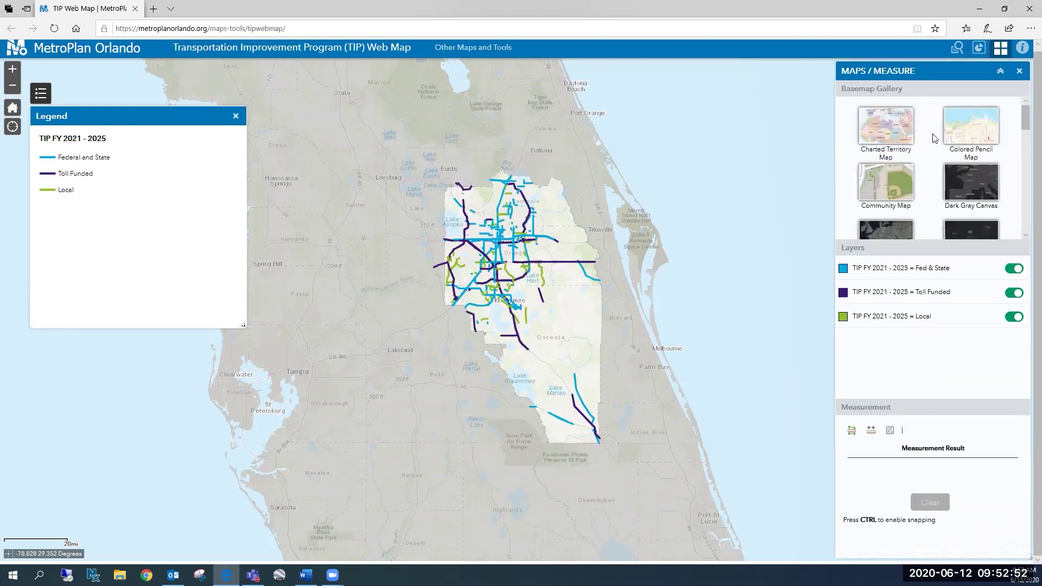
scroll(935, 138, down, 1)
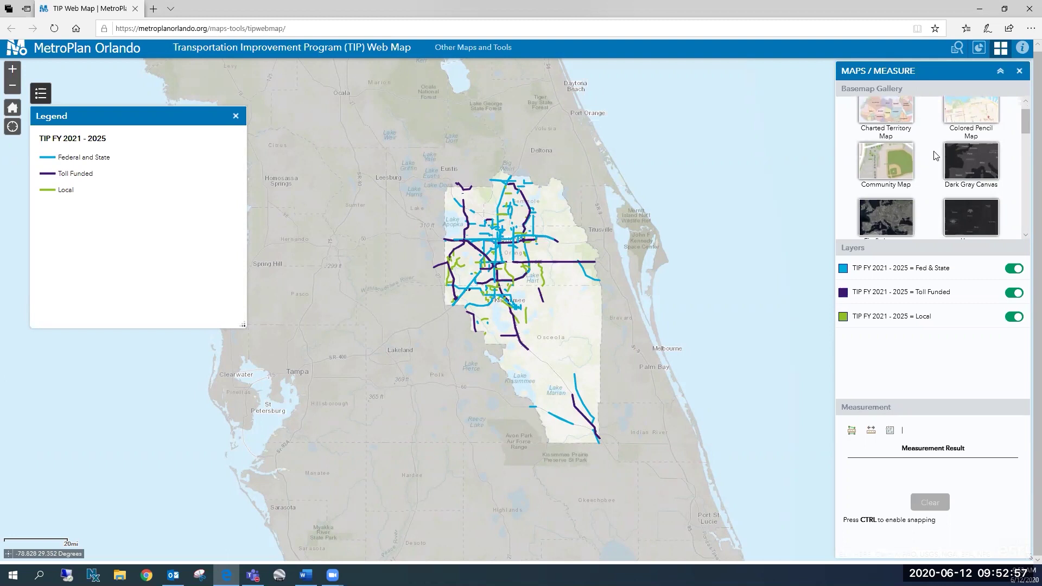
scroll(932, 163, down, 5)
scroll(935, 163, down, 5)
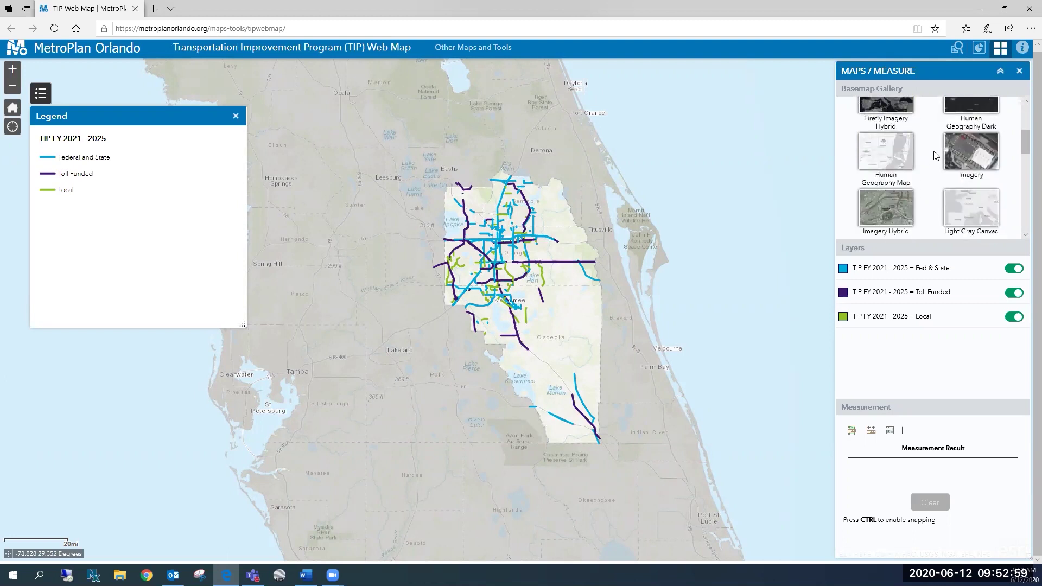
scroll(939, 184, down, 1)
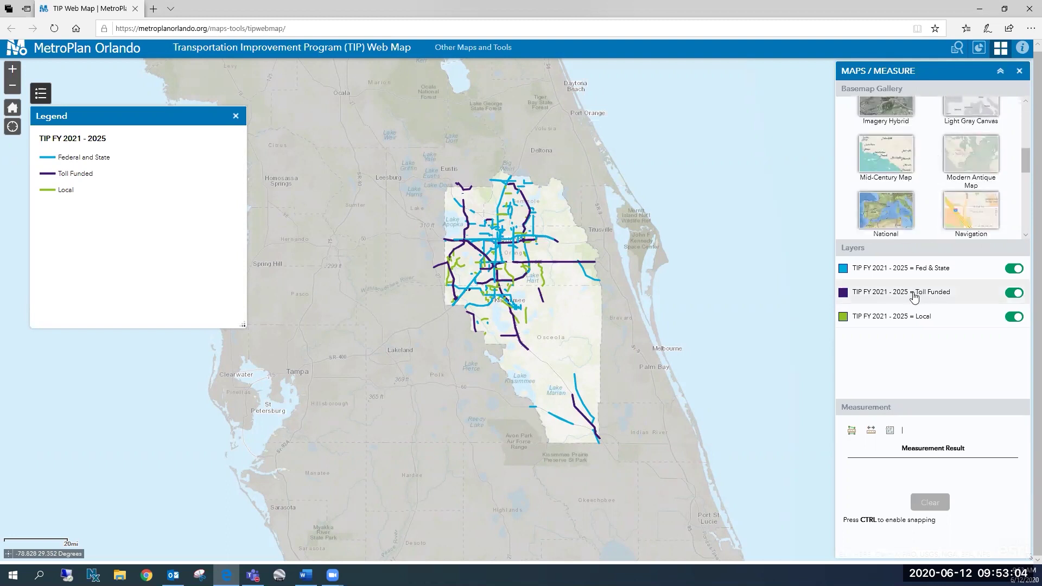
Toggle the Fed & State layer off and on, read a point's coordinates, then open About.
click(1014, 268)
click(1014, 269)
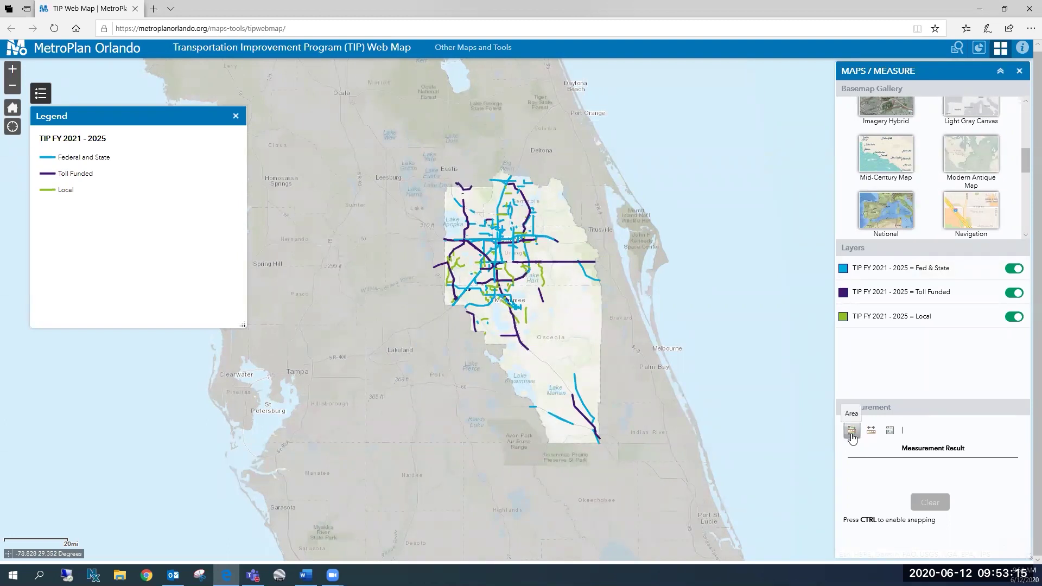
click(890, 432)
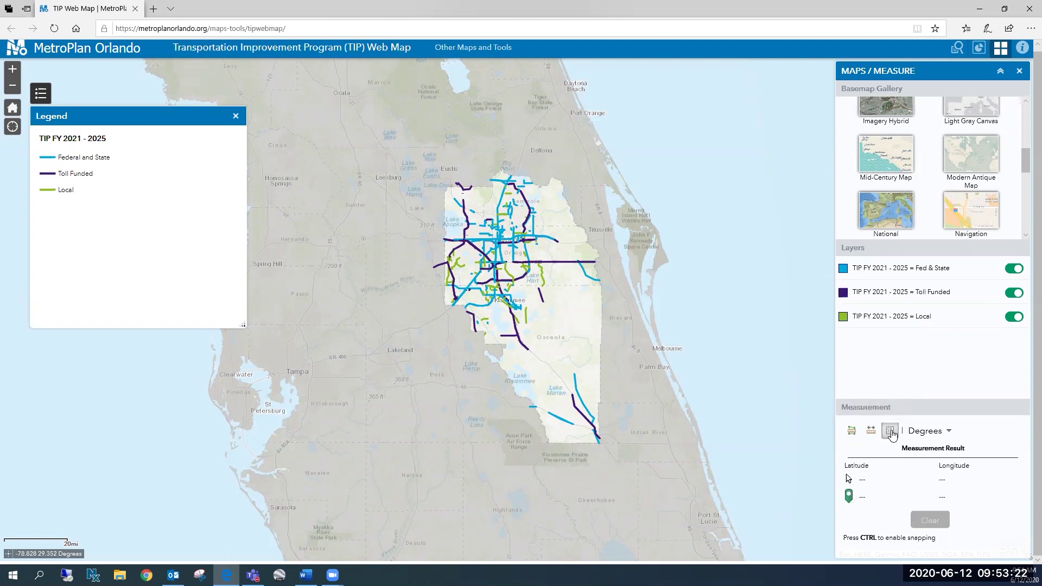
click(1022, 50)
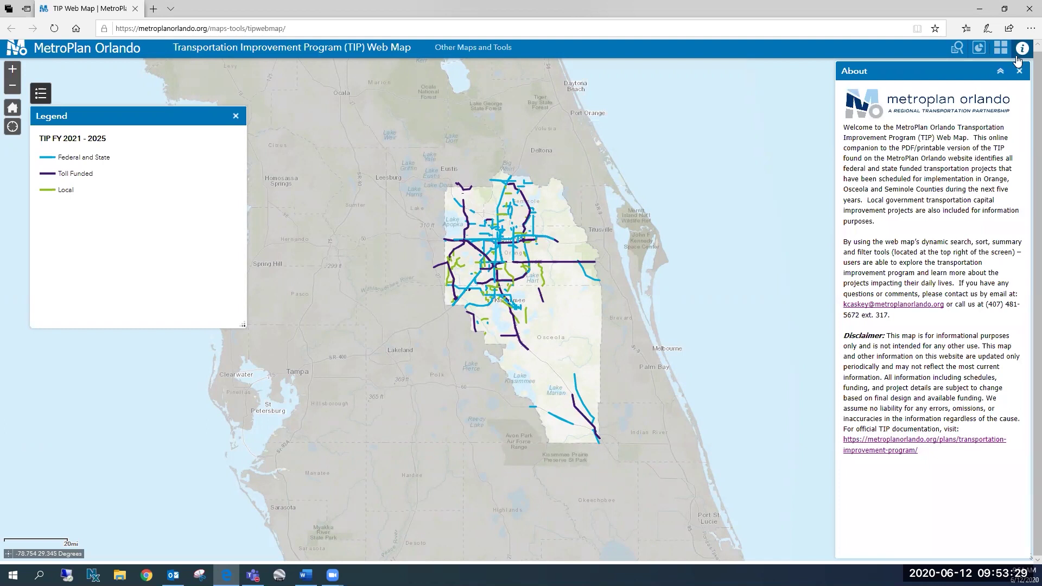